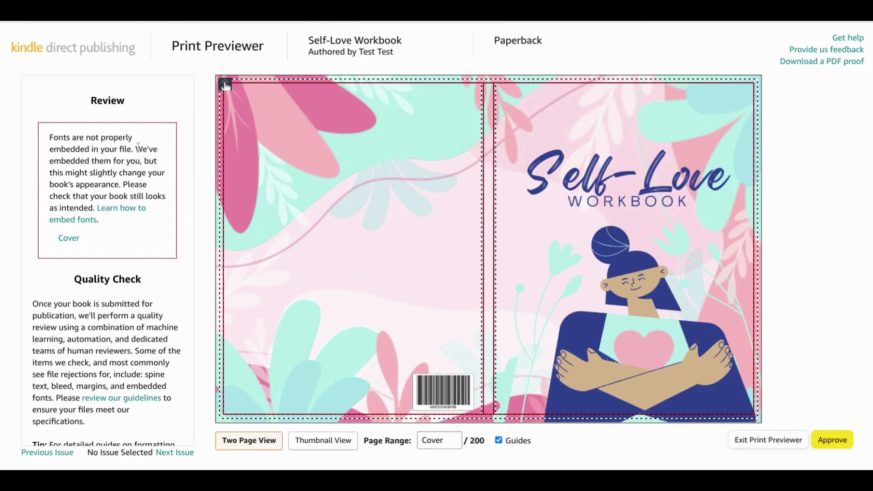
Step: Highlight the font-embedding note, then set the cover's download file type to PDF Print
drag(136, 151, 142, 162)
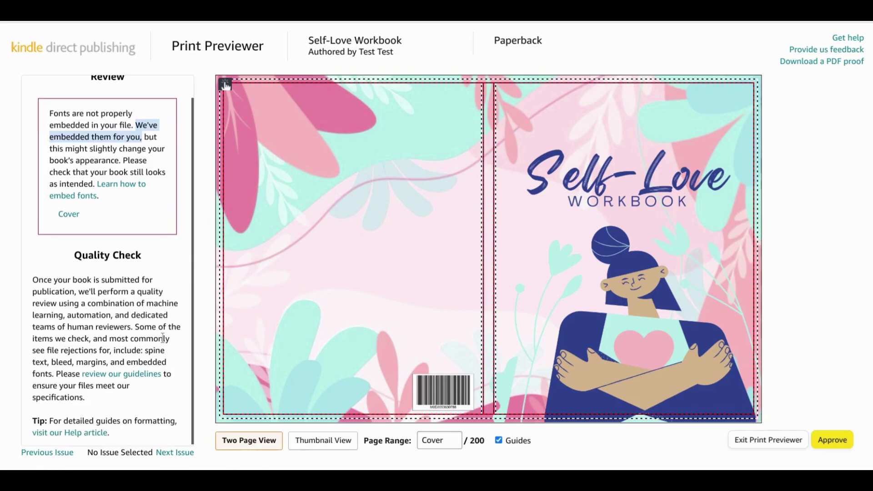
scroll(162, 338, down, 1)
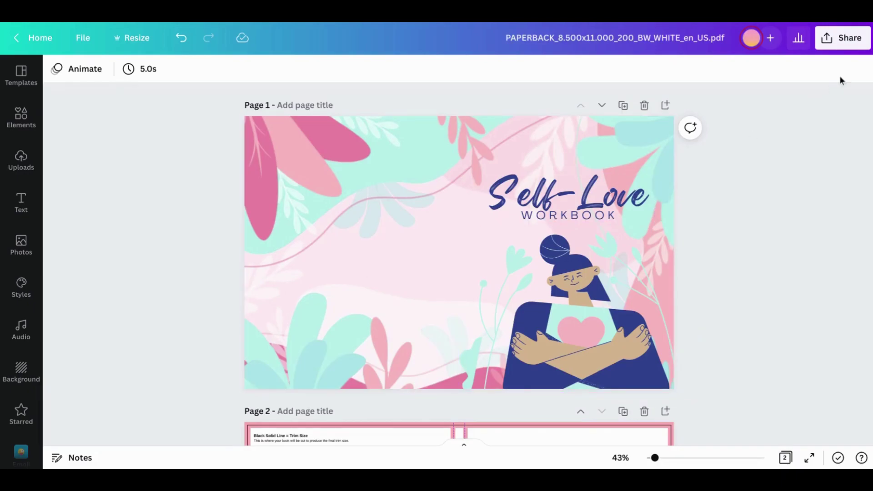
click(838, 42)
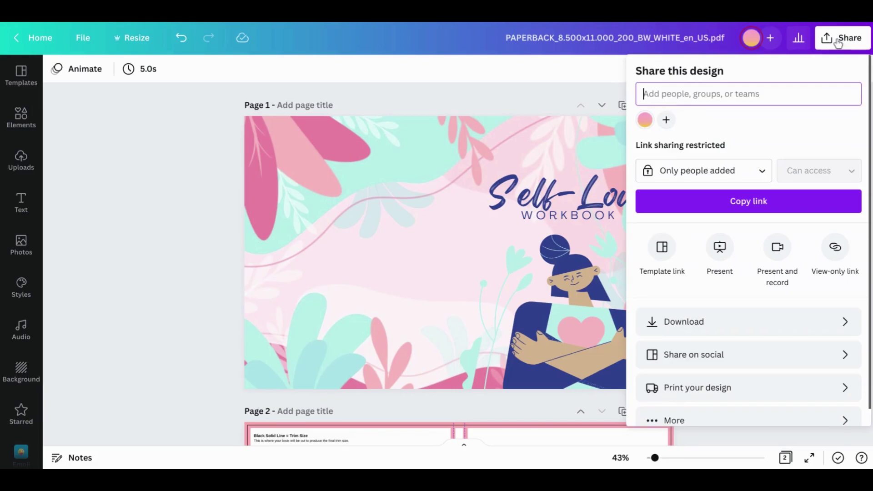
click(786, 323)
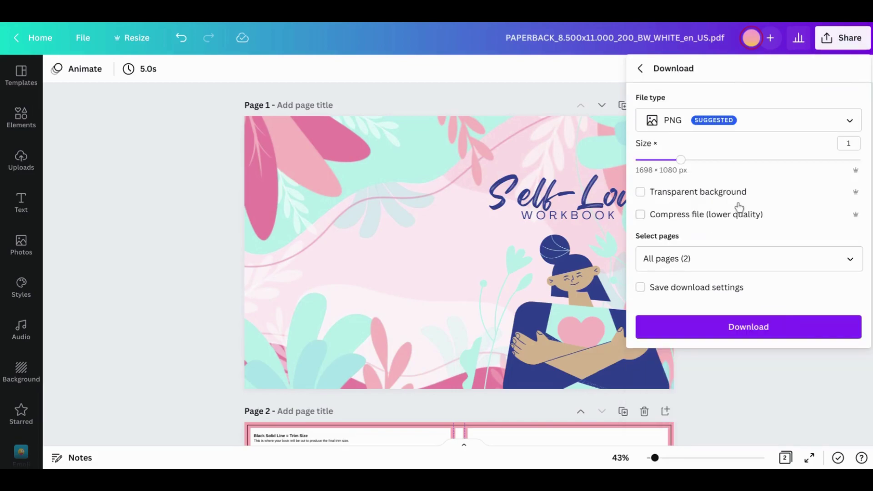
click(714, 132)
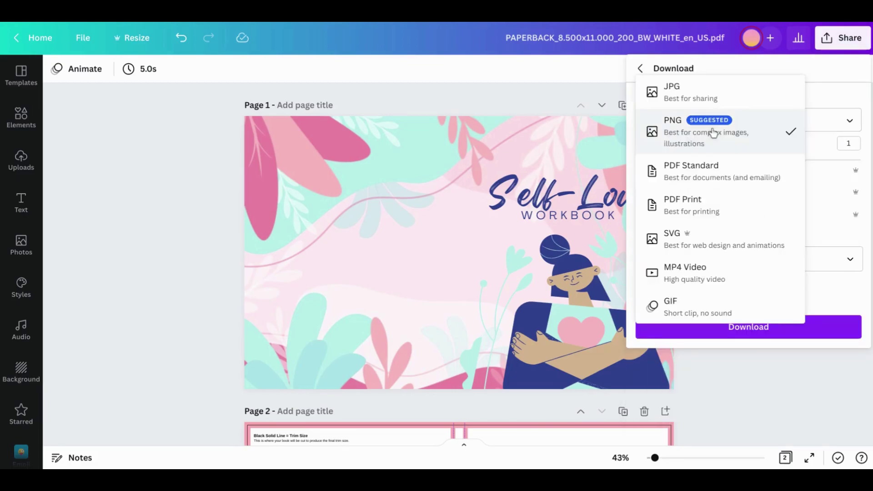
click(695, 211)
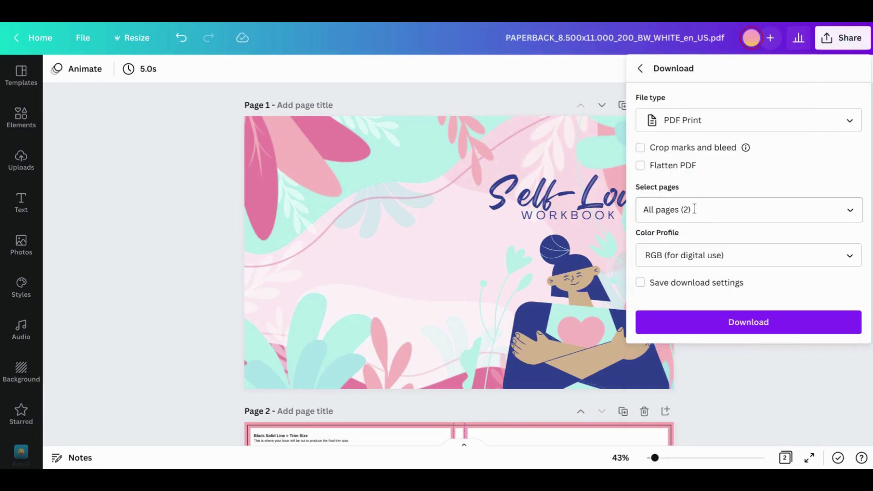
Step: Flatten the PDF, switch the colour profile to CMYK, and download it
click(641, 166)
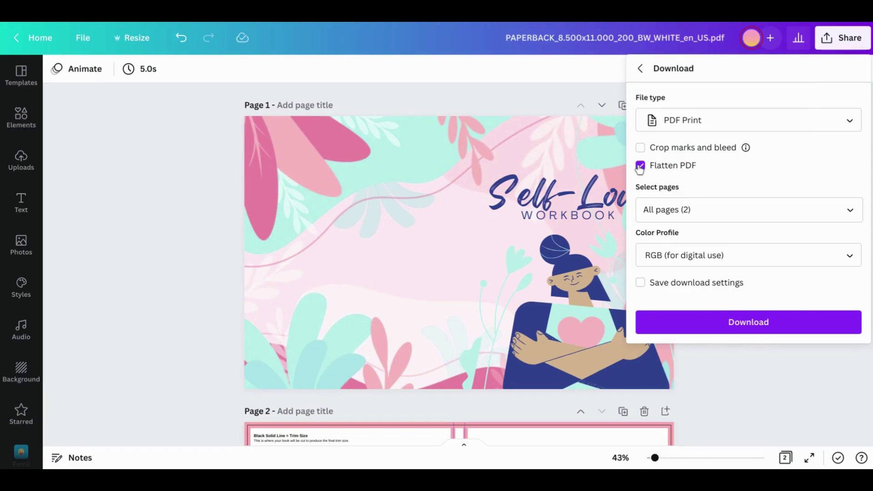
click(850, 255)
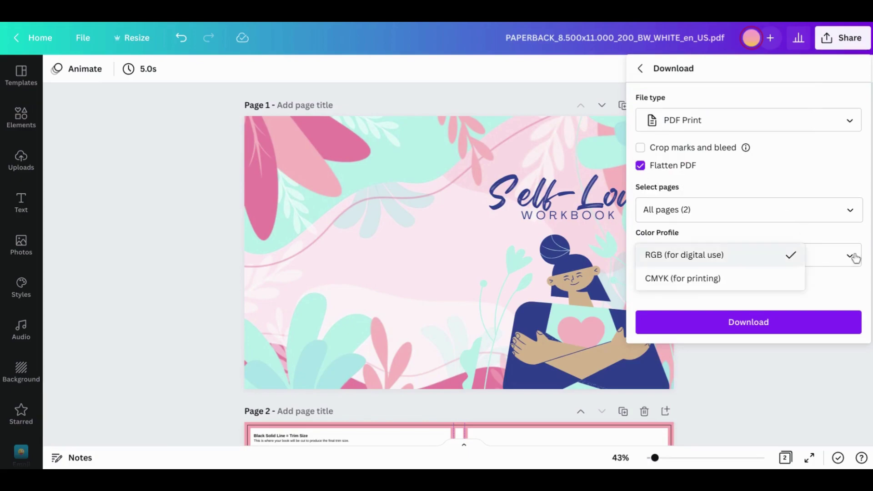
click(690, 285)
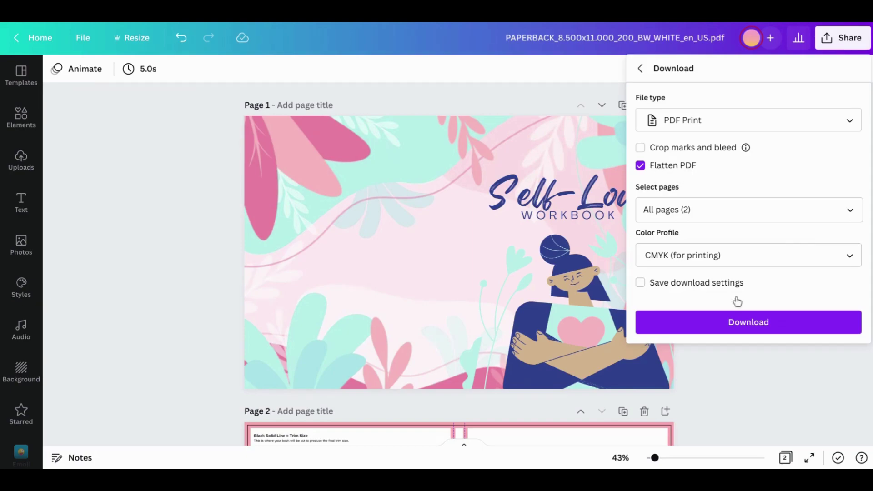
click(746, 329)
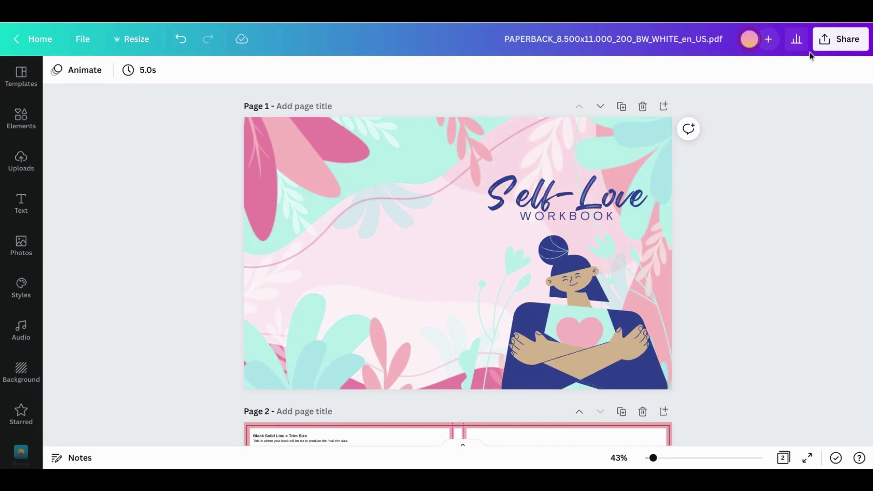
Step: Dismiss the download settings and duplicate the cover as a new page 2
click(839, 37)
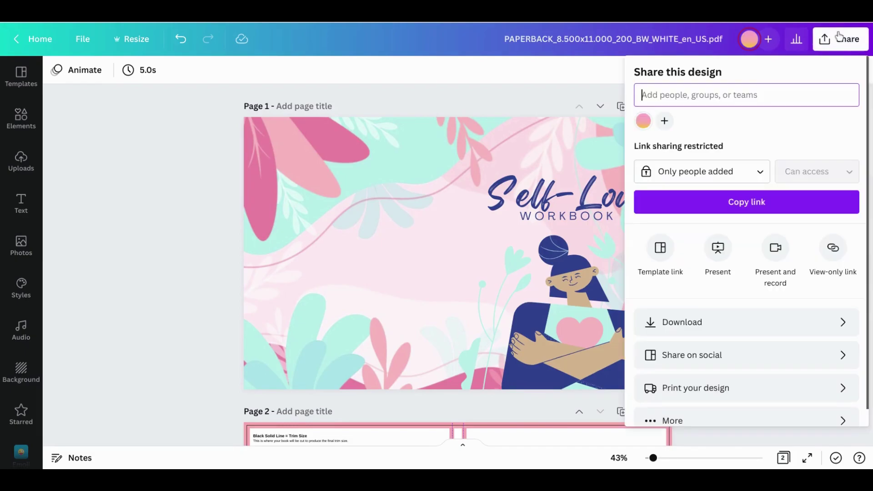
click(809, 322)
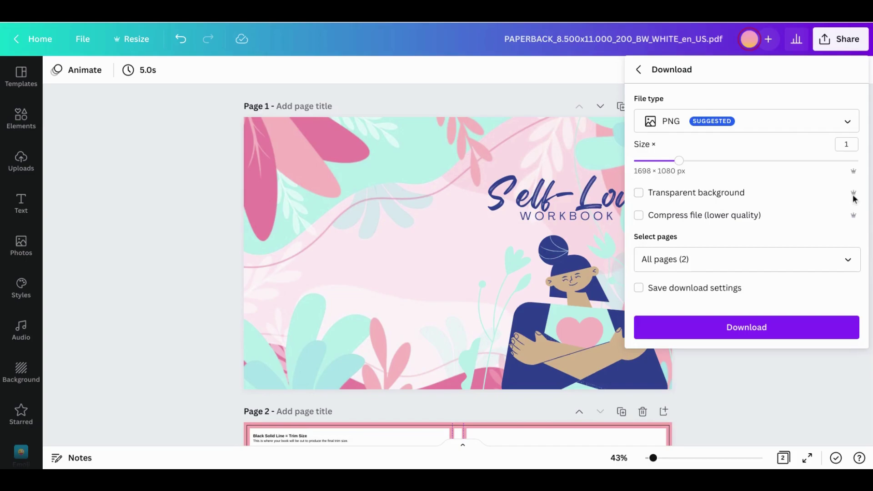
click(768, 400)
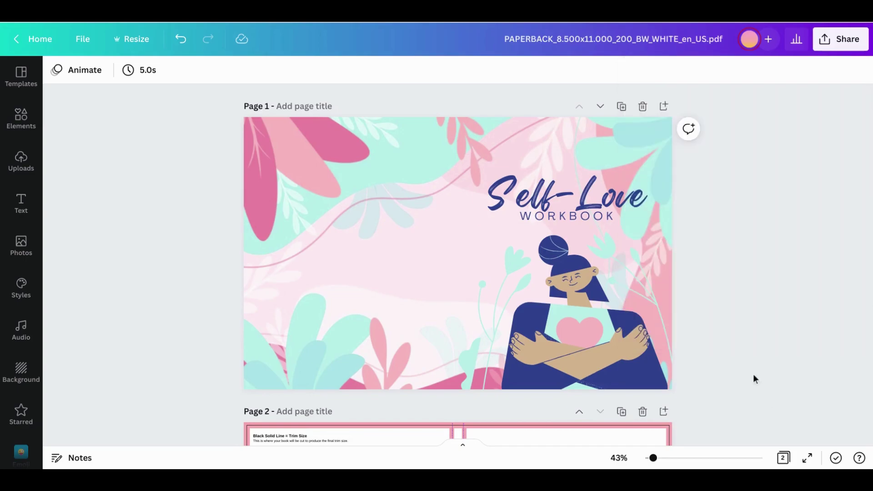
click(621, 107)
click(432, 284)
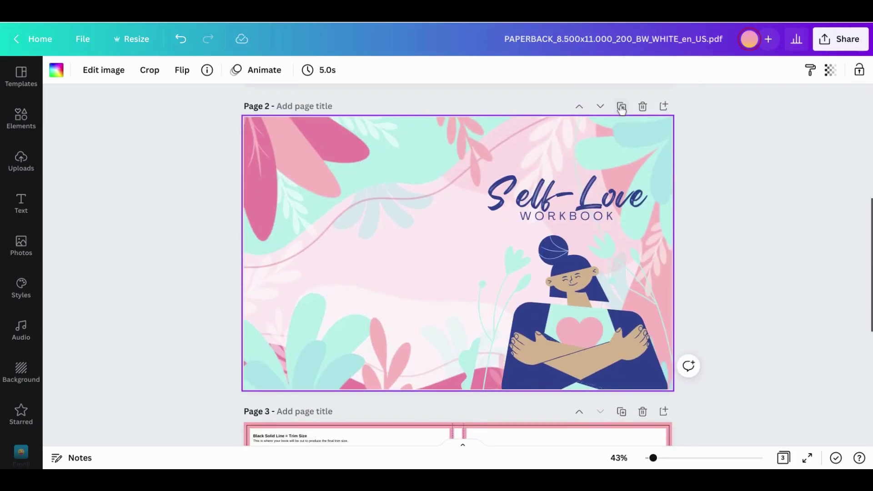
Step: Delete the floral image, pink background and woman illustration from the copy, keeping the title
key(Delete)
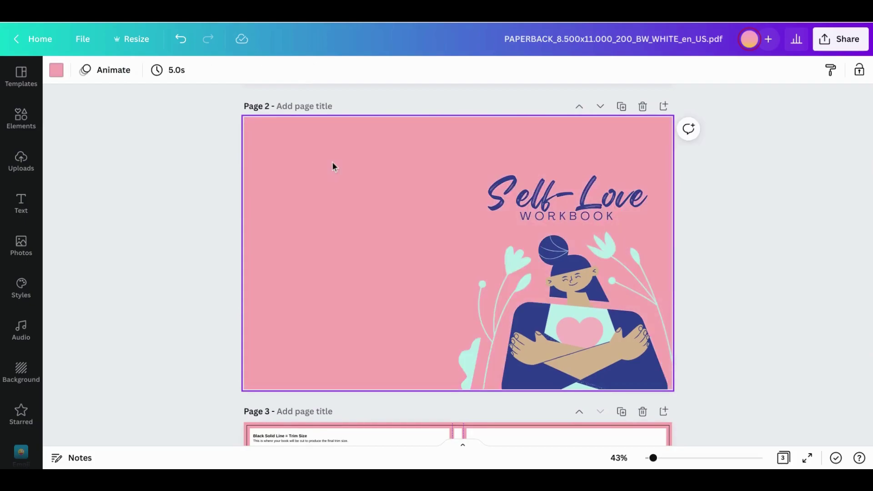
key(Delete)
drag(729, 287, 438, 374)
key(Delete)
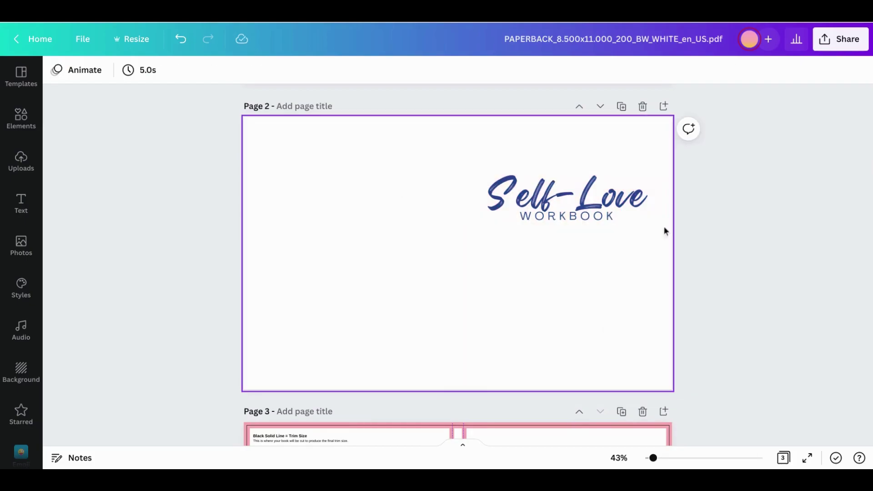
click(606, 193)
double_click(606, 193)
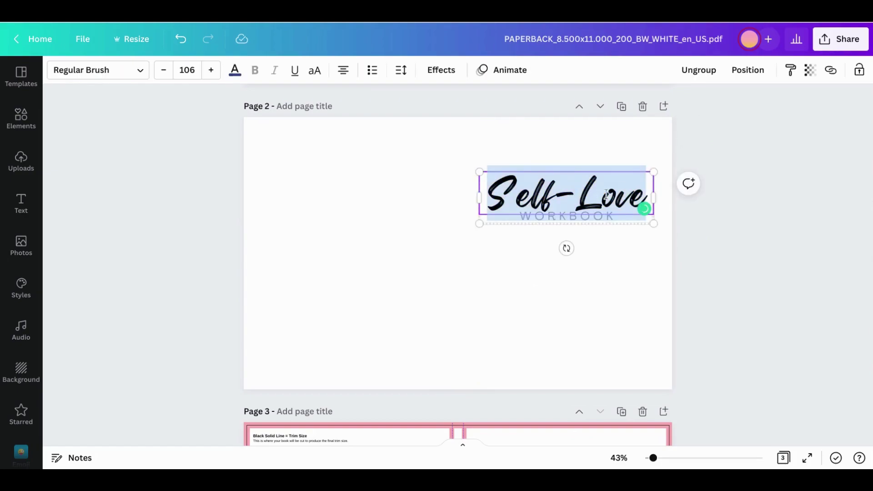
click(681, 263)
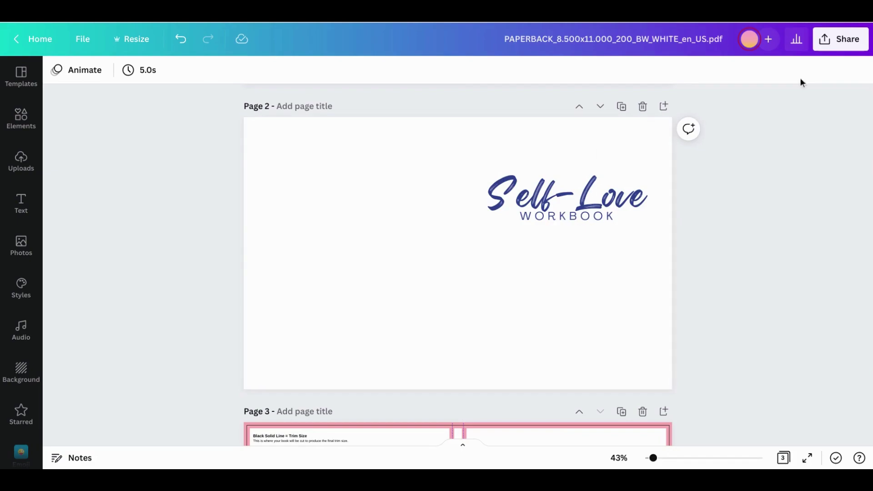
Step: Download only page 2's Self-Love WORKBOOK title as a PNG with transparent background
click(840, 39)
click(799, 319)
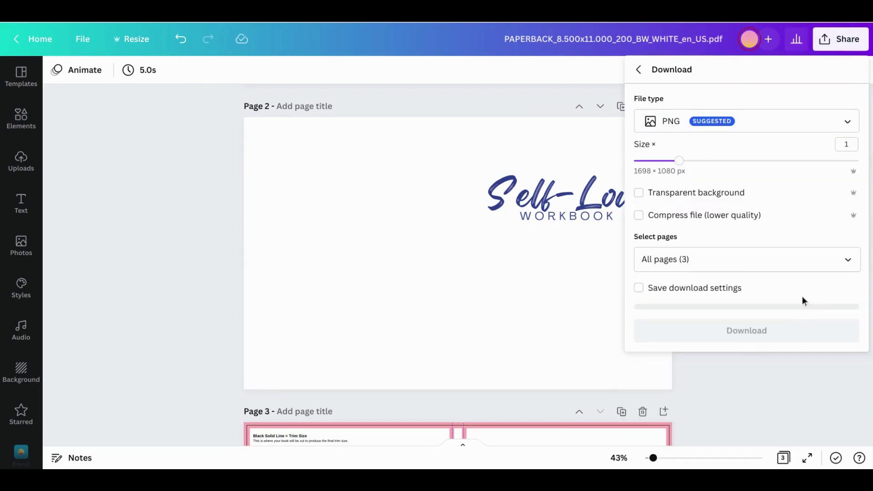
click(700, 193)
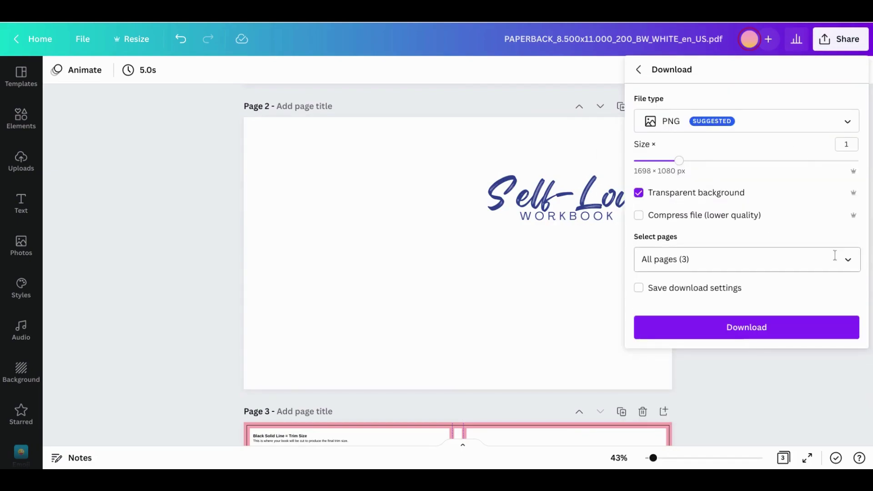
click(837, 257)
click(846, 70)
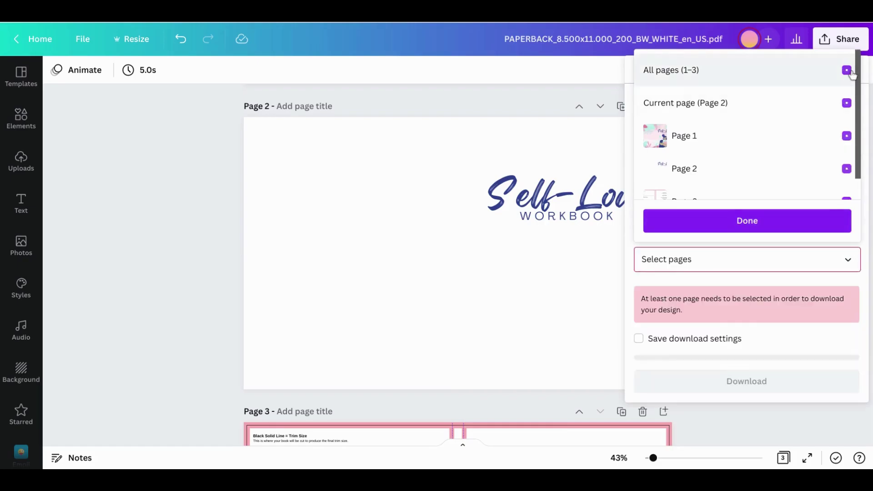
click(846, 168)
click(797, 217)
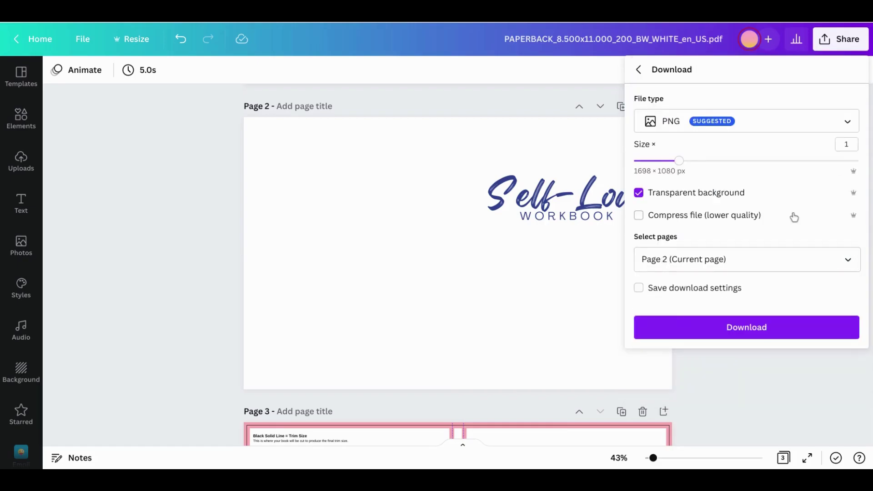
click(760, 334)
scroll(486, 272, up, 5)
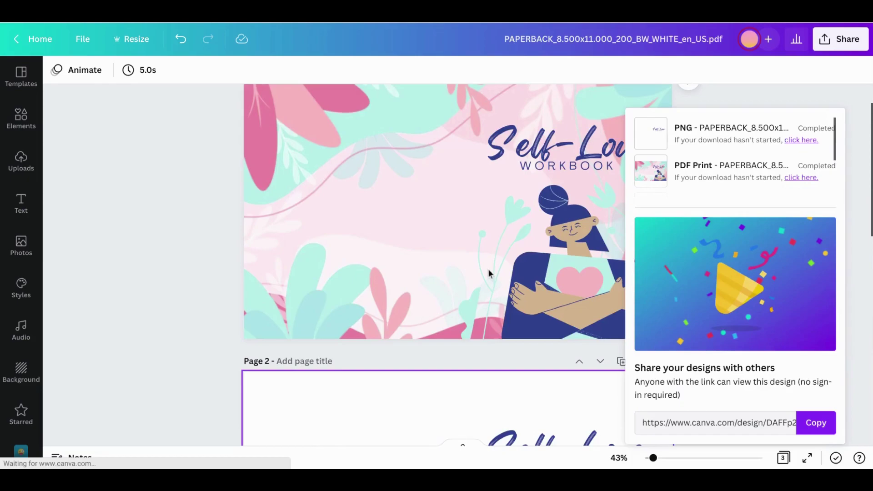
scroll(488, 273, down, 4)
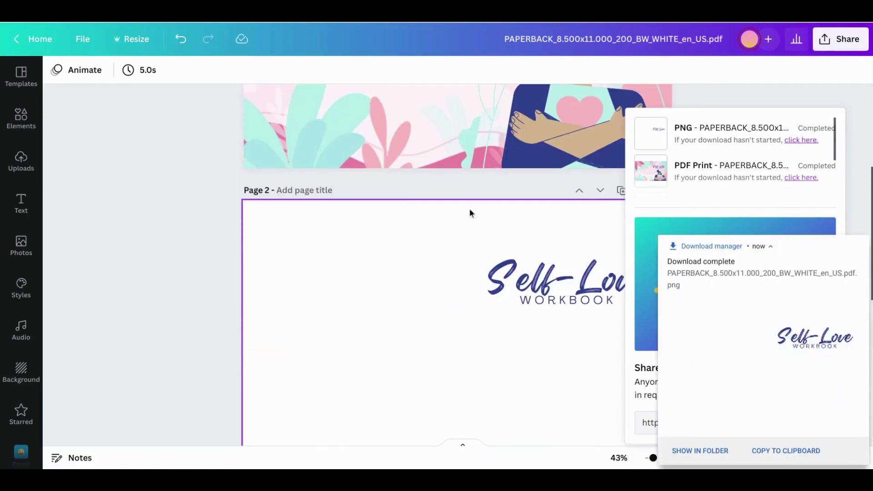
scroll(462, 345, up, 5)
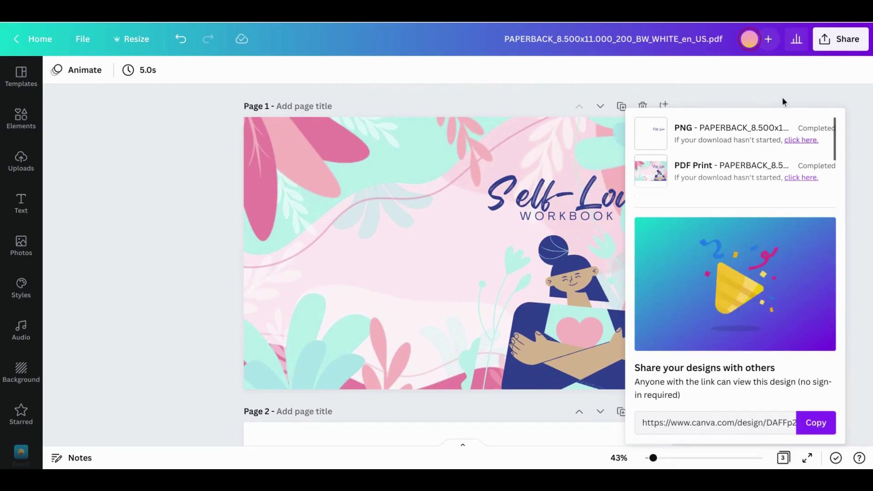
Step: Duplicate the cover as a new page 2 and stretch its leafy background to fill the page
click(762, 96)
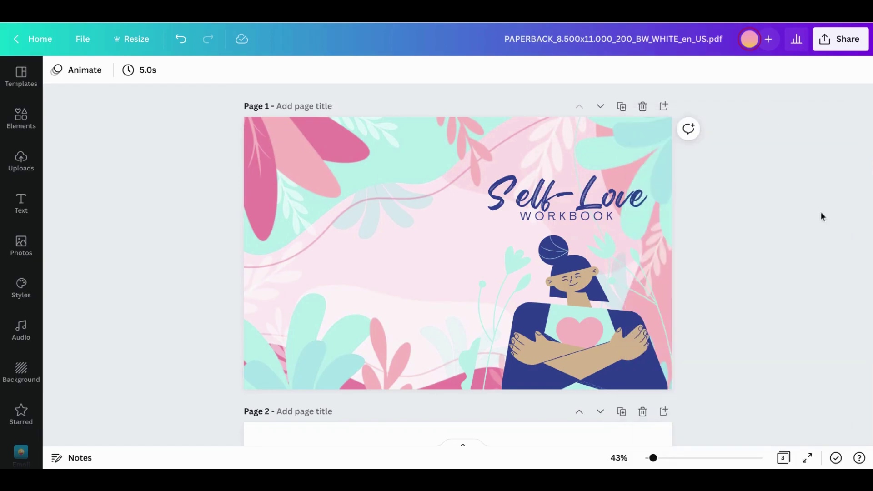
key(ctrl+d)
click(604, 207)
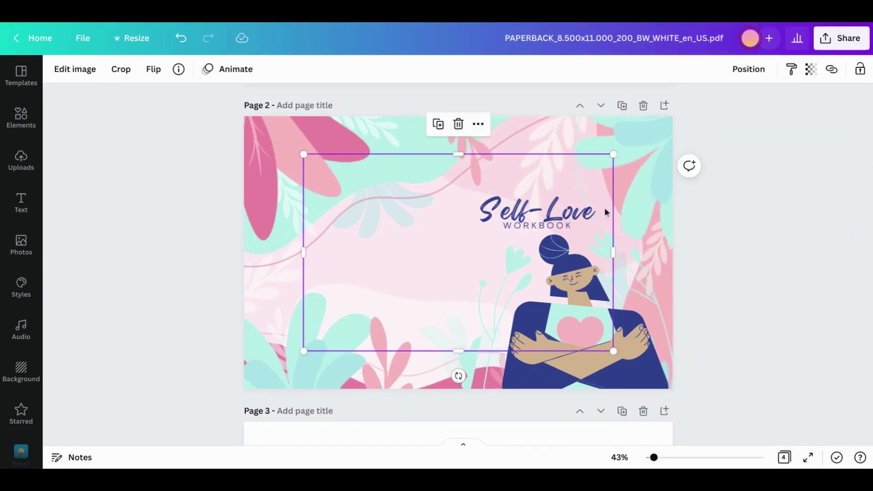
drag(558, 221, 501, 180)
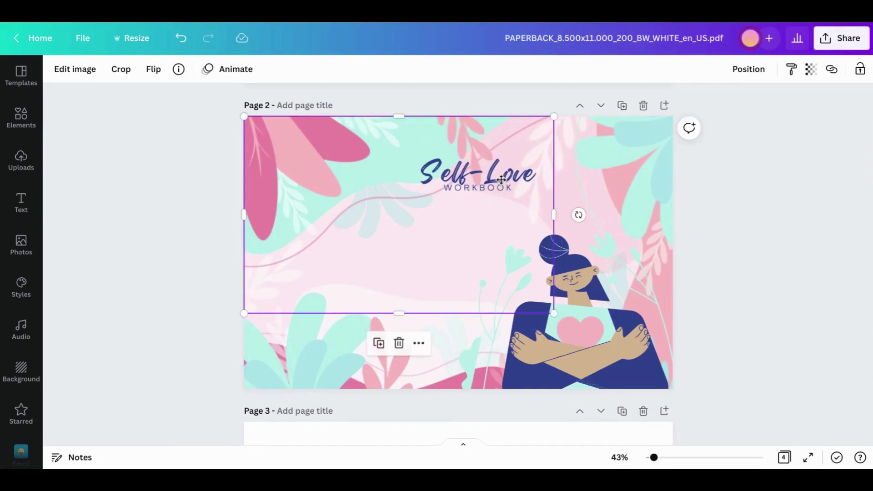
drag(553, 312, 675, 382)
scroll(681, 387, down, 5)
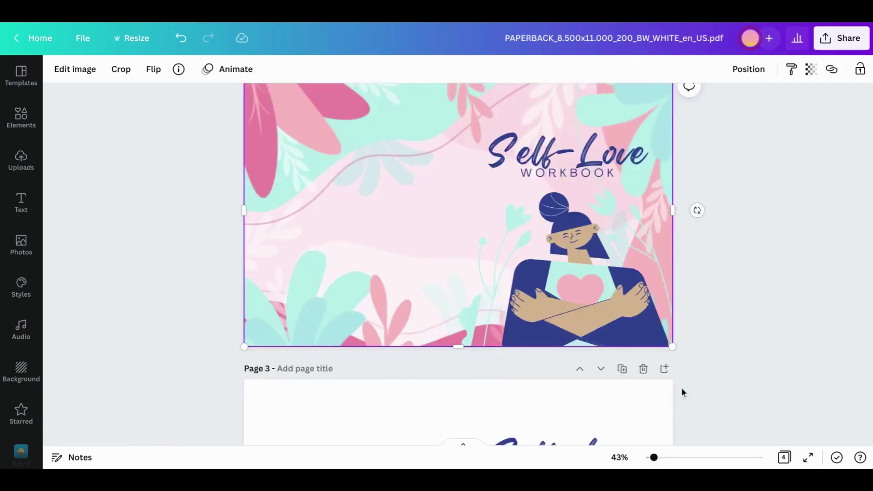
scroll(617, 350, up, 6)
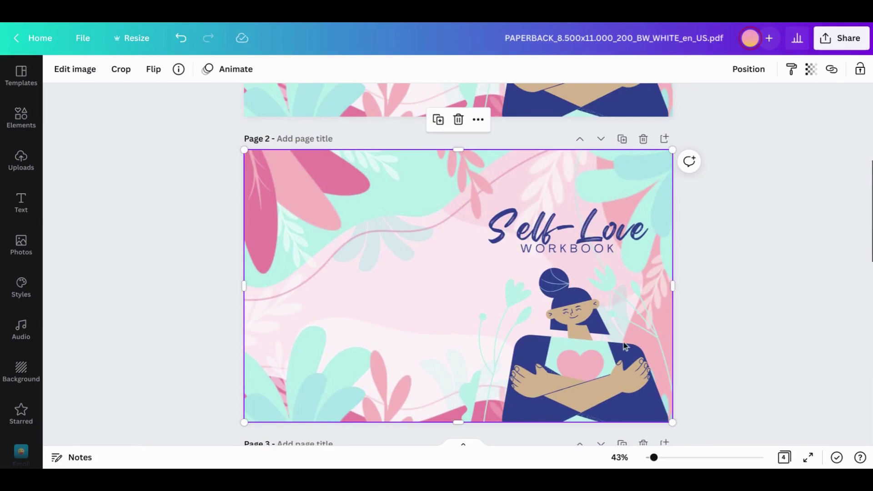
mouse_move(673, 423)
mouse_down()
mouse_move(557, 344)
mouse_move(678, 415)
mouse_up()
Step: Restore the accidentally deleted background image and lock it in place
key(Delete)
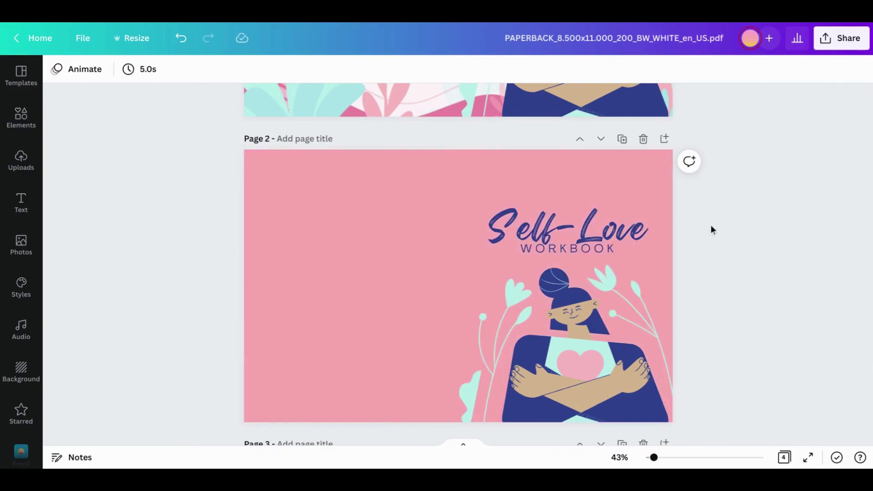
key(ctrl+z)
click(624, 196)
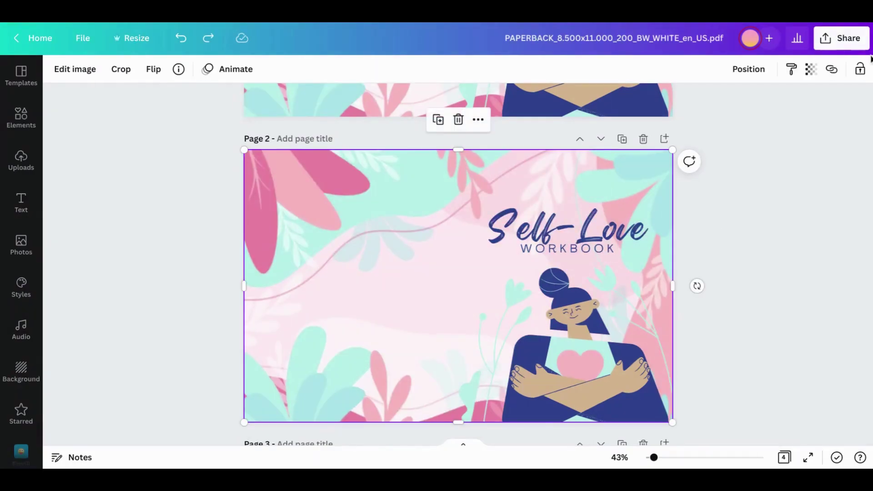
click(860, 68)
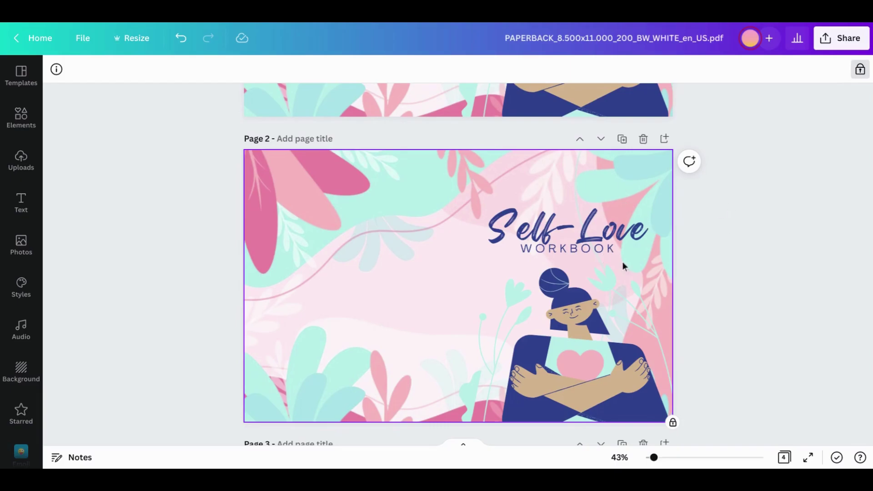
Step: Set the download file type to PDF Print
click(831, 44)
click(822, 323)
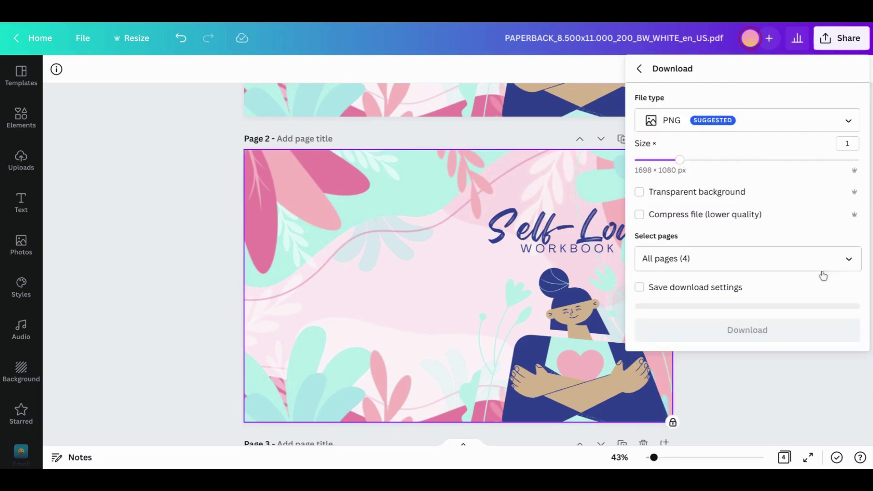
click(846, 122)
click(774, 203)
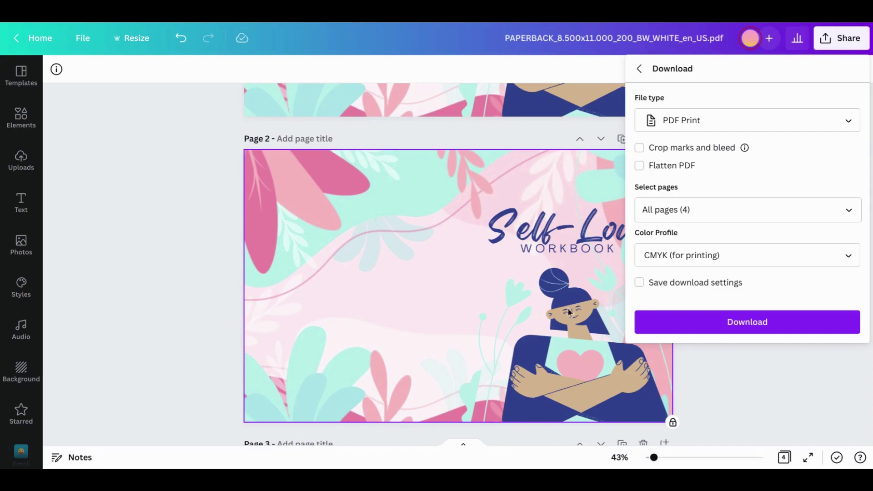
Step: Limit the export to page 2 only and download the CMYK print PDF
click(846, 209)
click(846, 244)
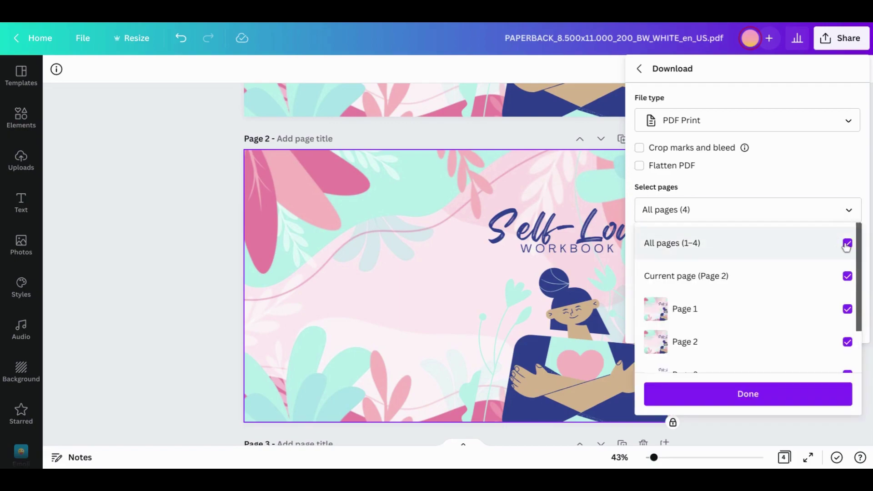
click(844, 344)
click(847, 344)
click(769, 397)
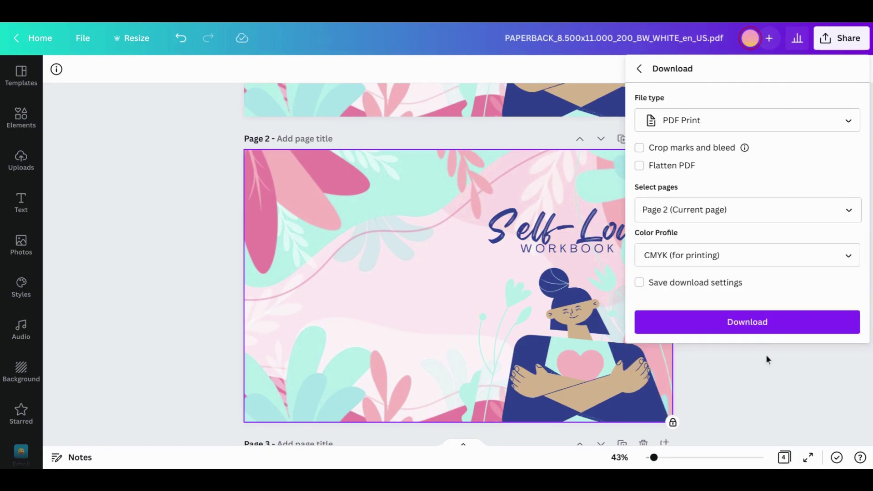
click(757, 322)
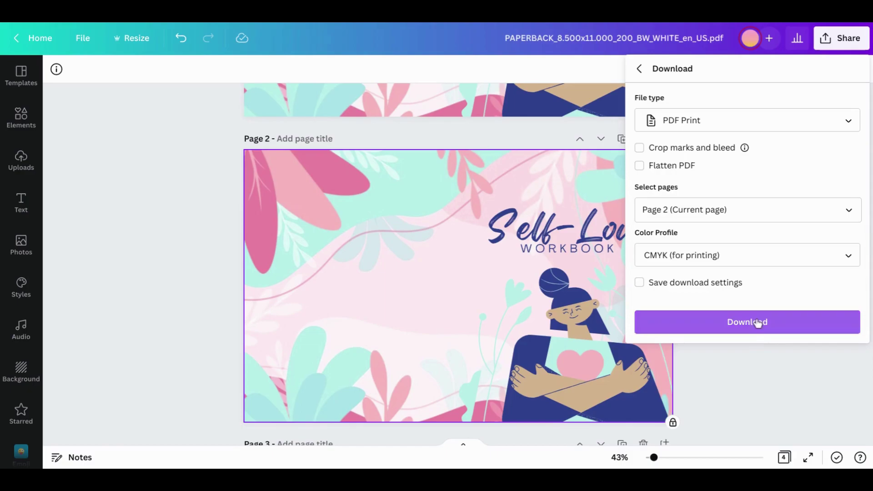